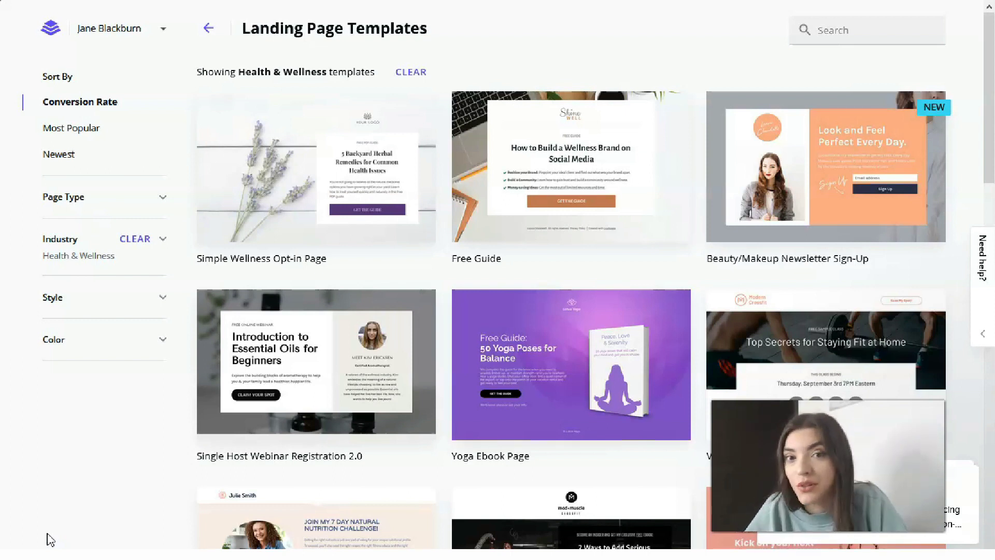
Look through the gallery of Health & Wellness landing page templates
scroll(451, 259, "down", 9)
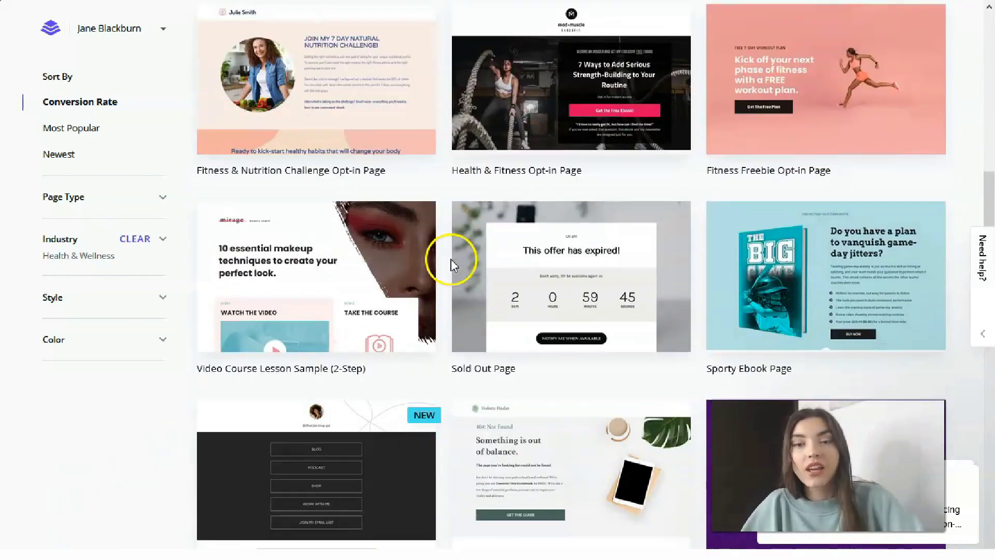
mouse_move(453, 263)
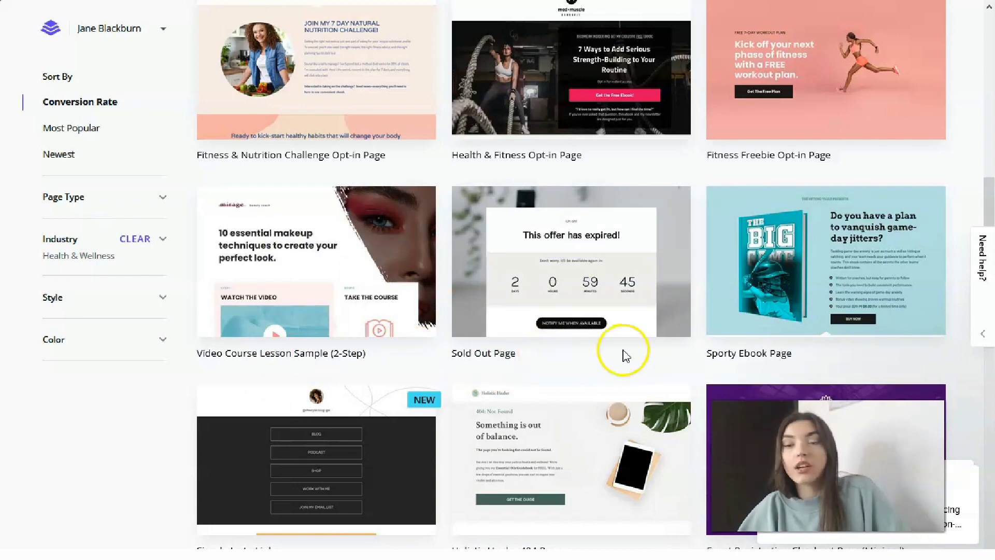
mouse_move(735, 314)
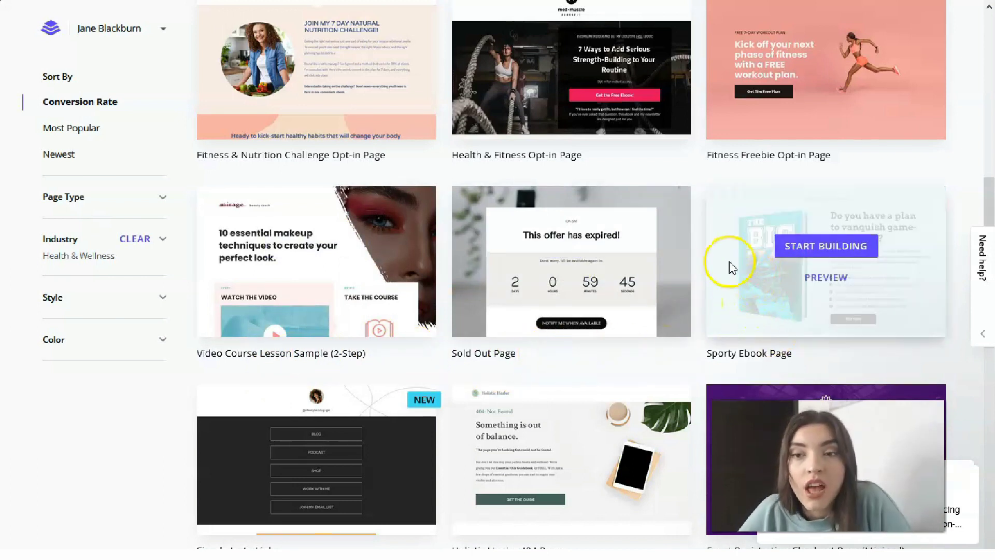
scroll(825, 165, "down", 2)
scroll(823, 171, "down", 6)
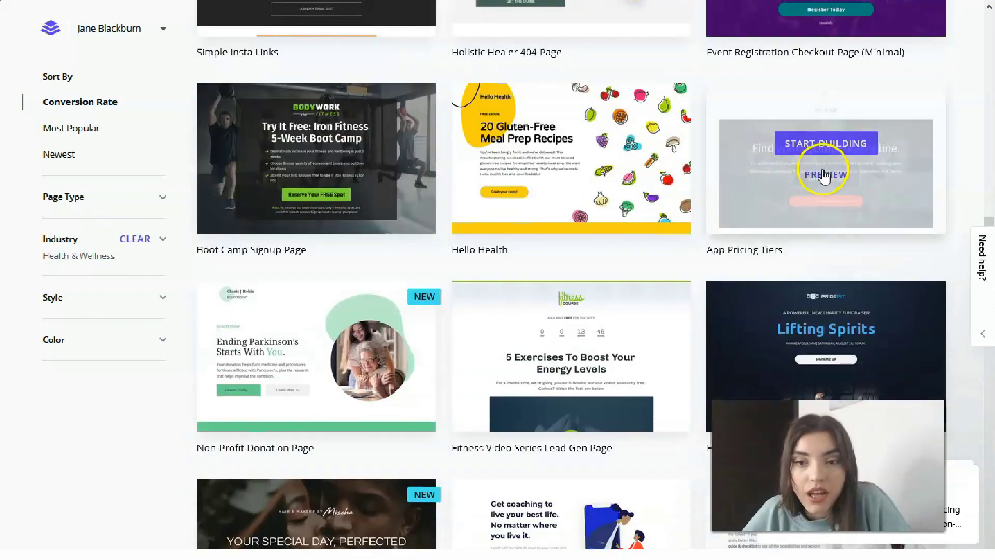
scroll(767, 295, "down", 7)
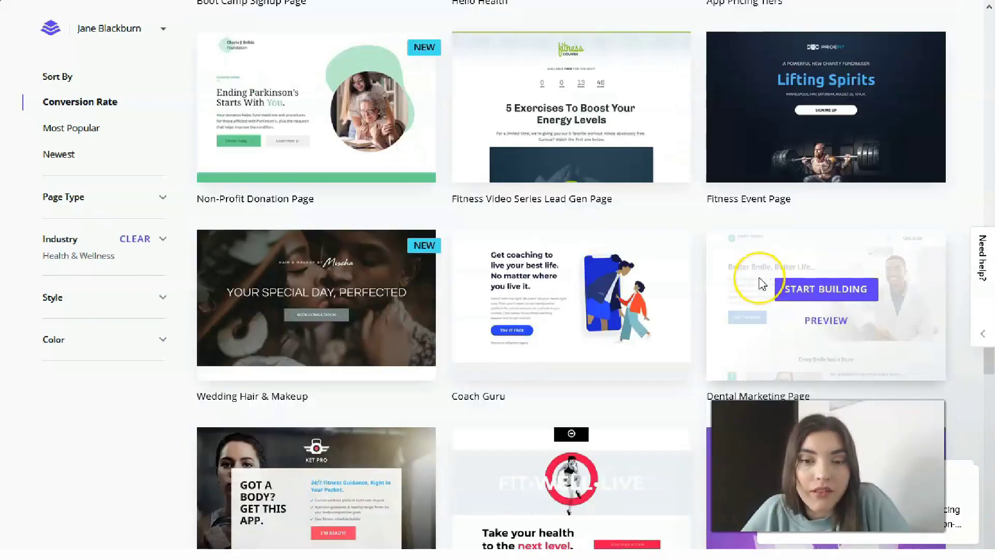
scroll(569, 317, "down", 11)
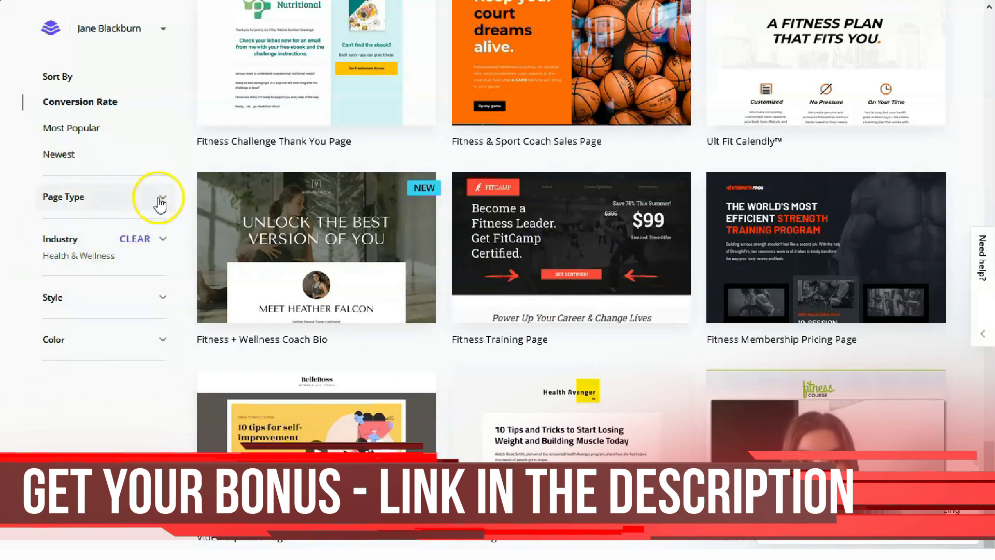
Switch the template gallery's industry filter to Restaurant & Food
left_click(163, 239)
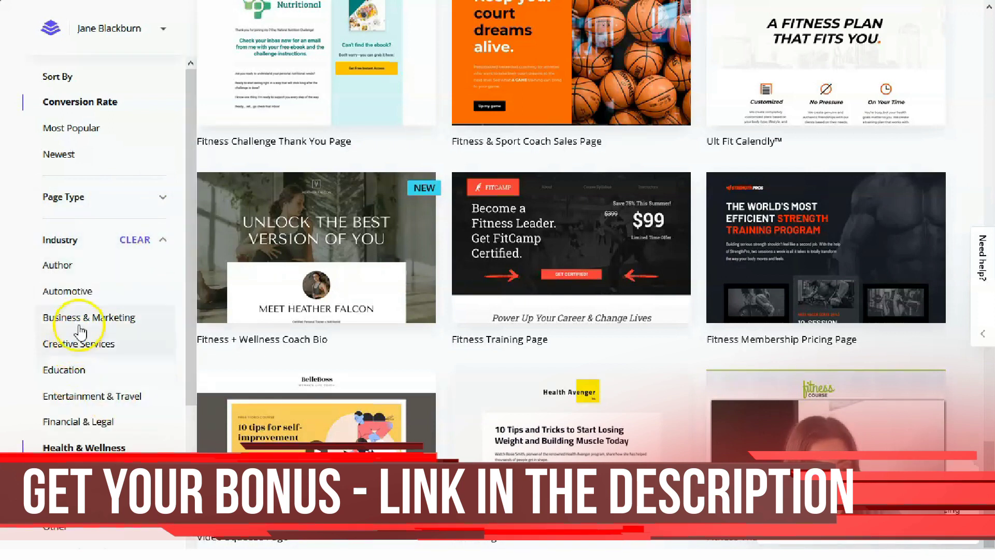
scroll(108, 391, "down", 3)
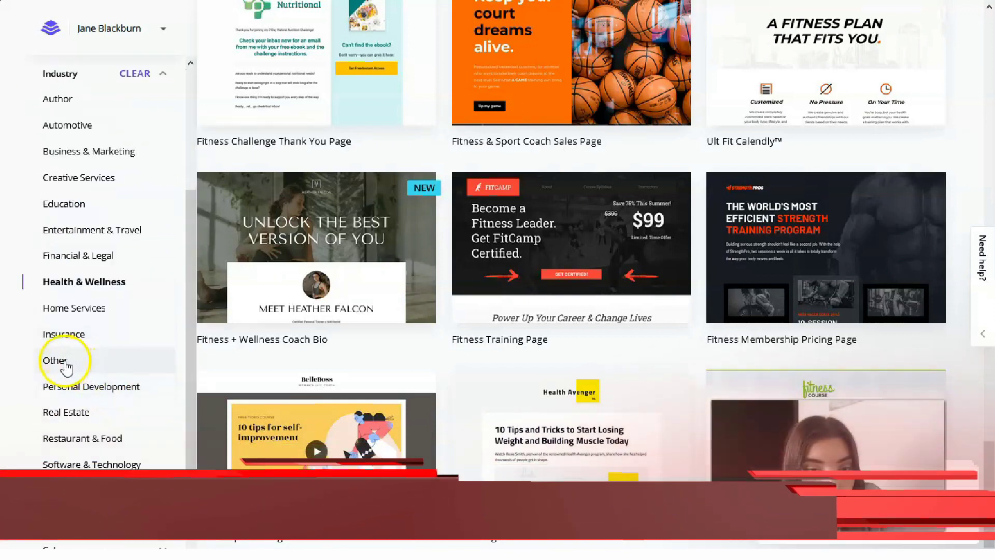
scroll(73, 386, "down", 1)
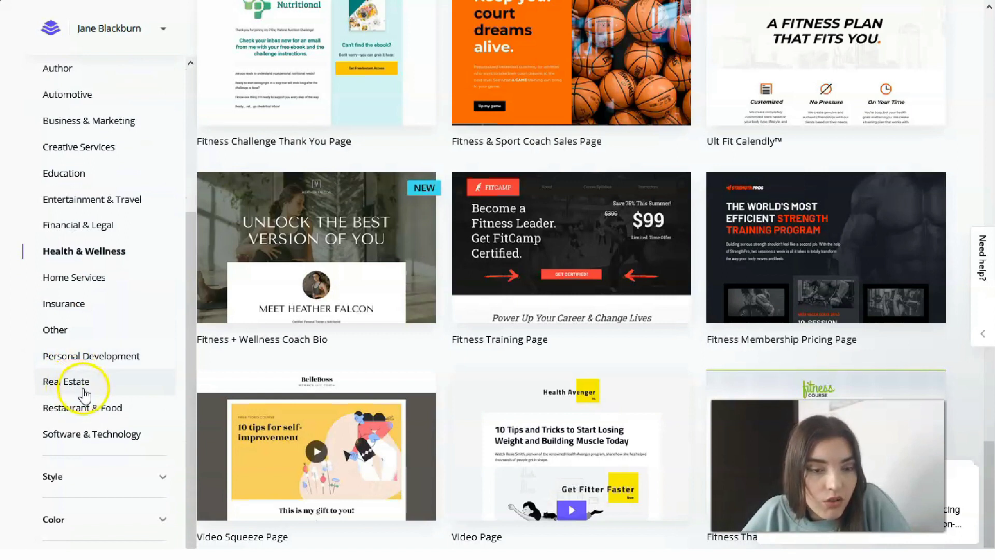
left_click(99, 410)
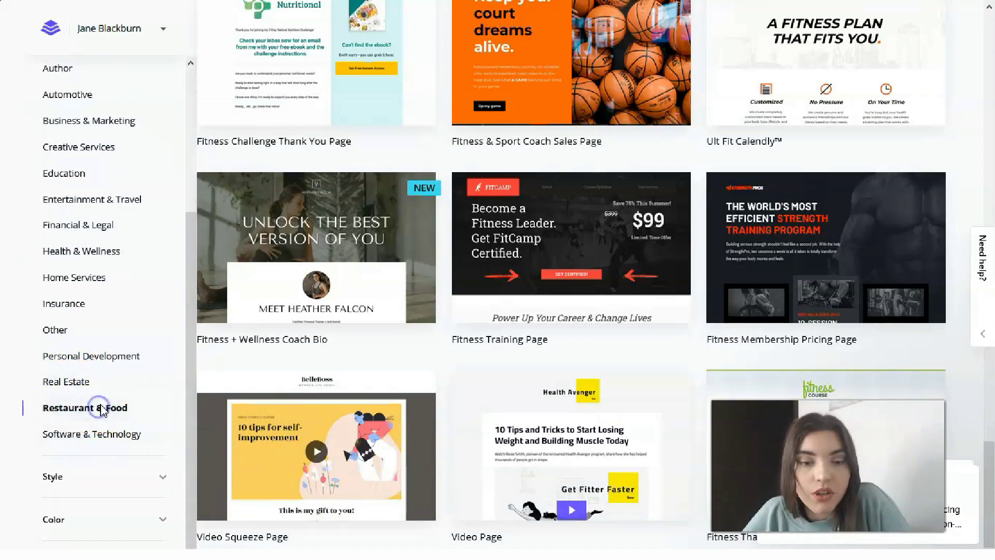
mouse_move(434, 325)
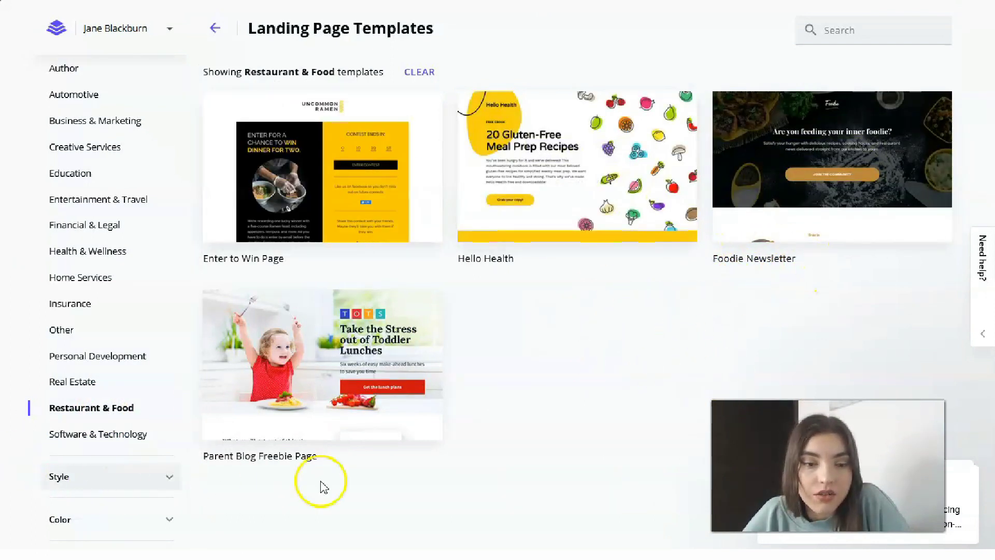
Preview the Parent Blog Freebie Page template and examine it in both its desktop and mobile layouts
mouse_move(404, 419)
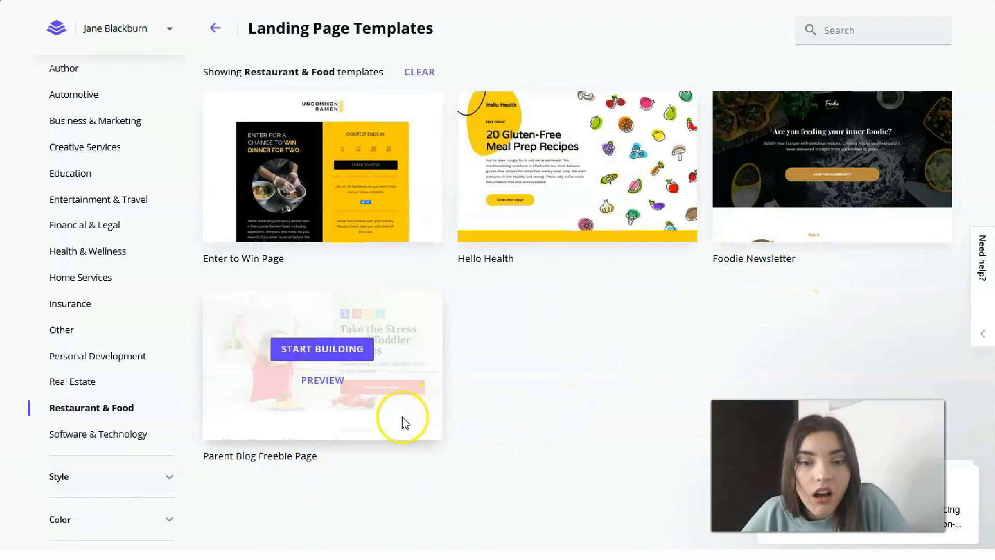
left_click(330, 398)
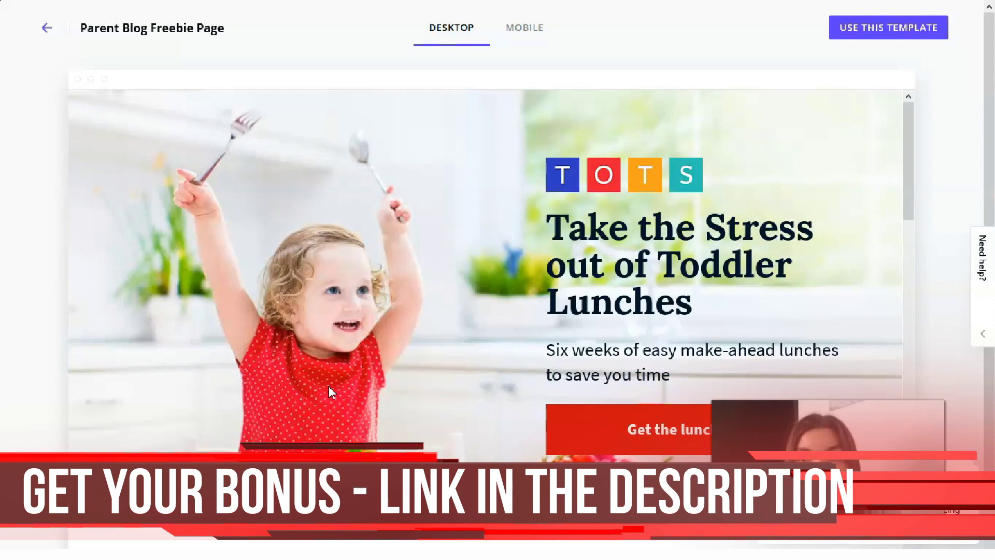
scroll(496, 272, "down", 10)
scroll(496, 273, "down", 8)
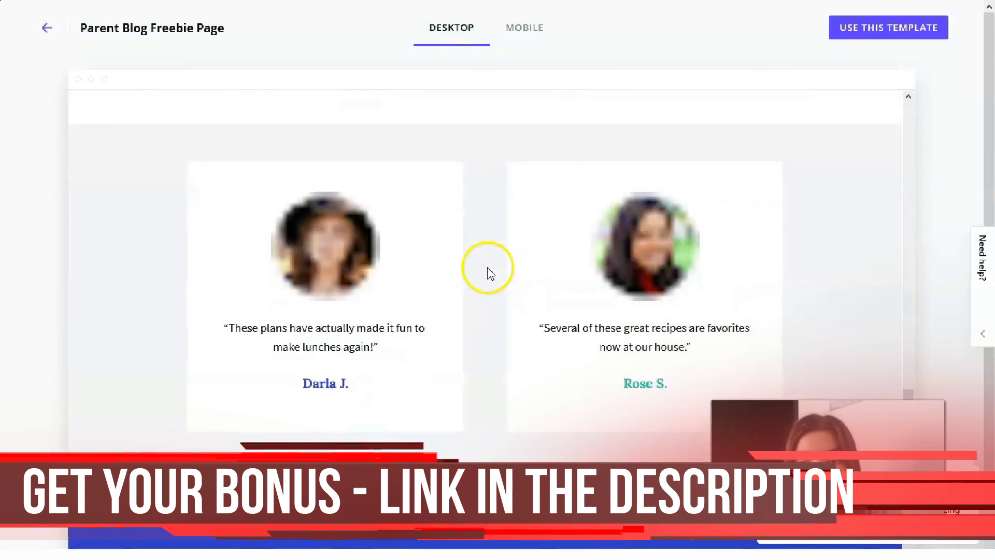
scroll(489, 273, "up", 15)
scroll(491, 275, "down", 10)
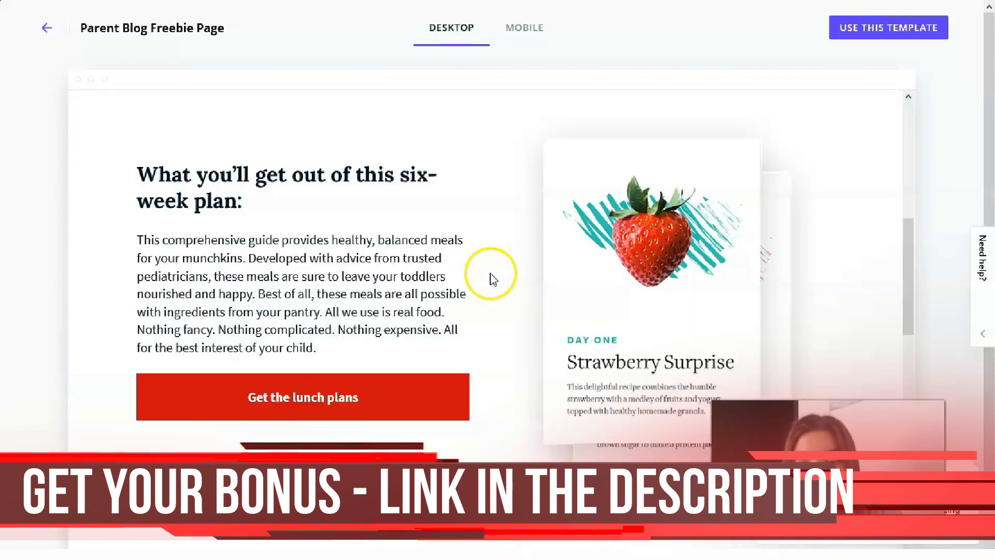
scroll(492, 284, "down", 7)
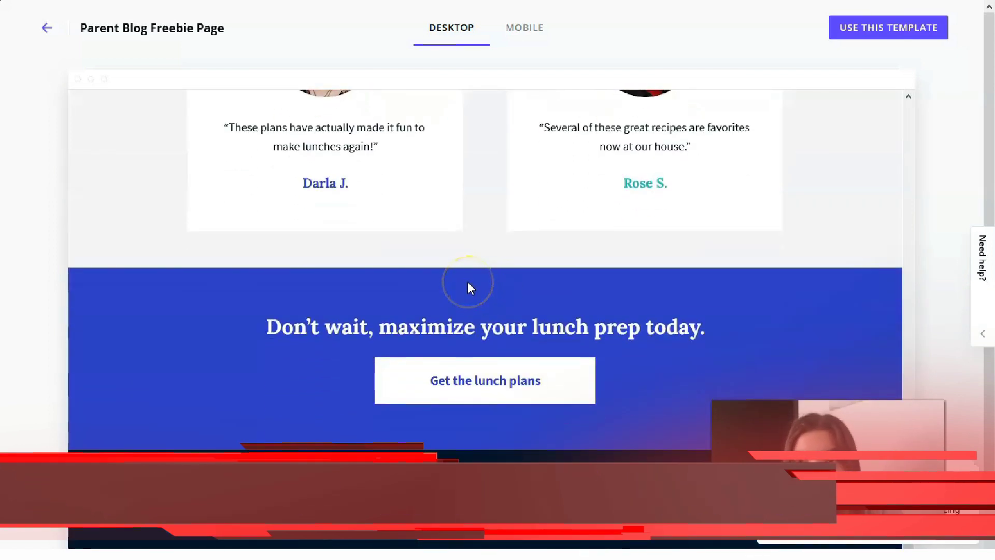
scroll(528, 311, "up", 15)
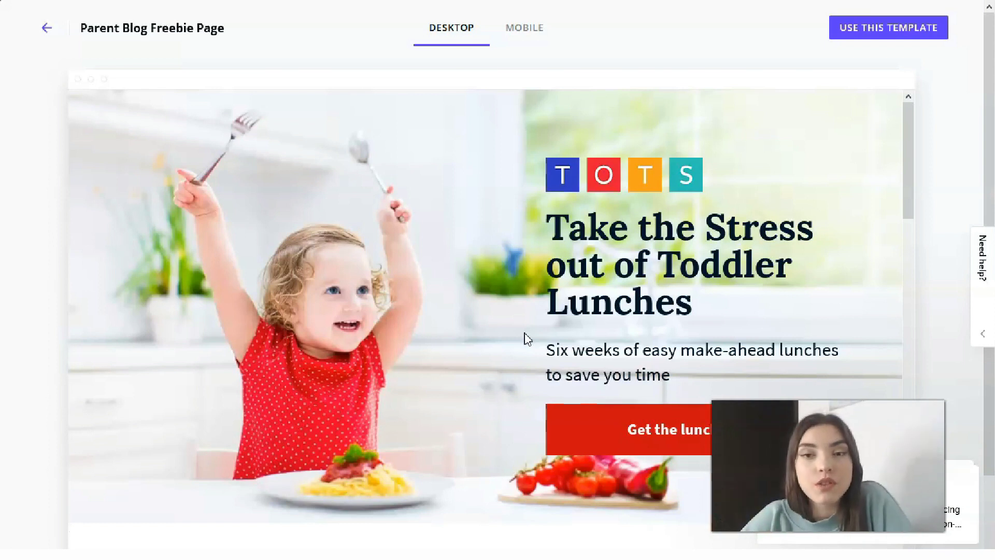
left_click(539, 31)
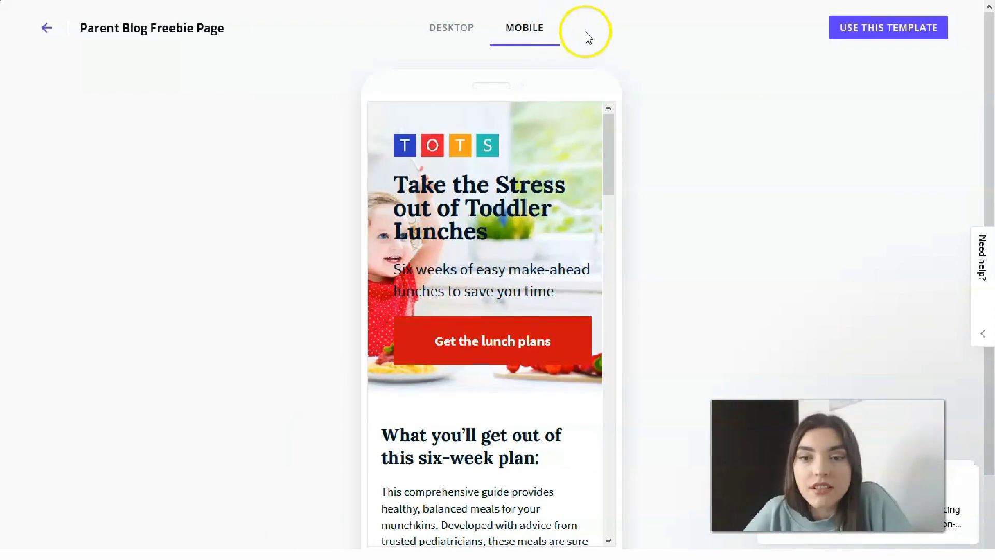
left_click_drag(610, 128, 538, 105)
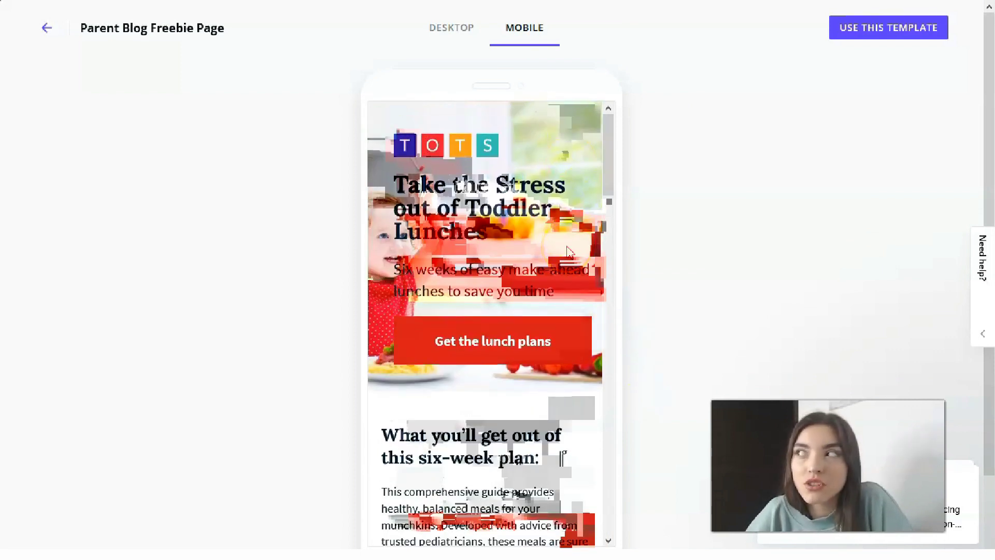
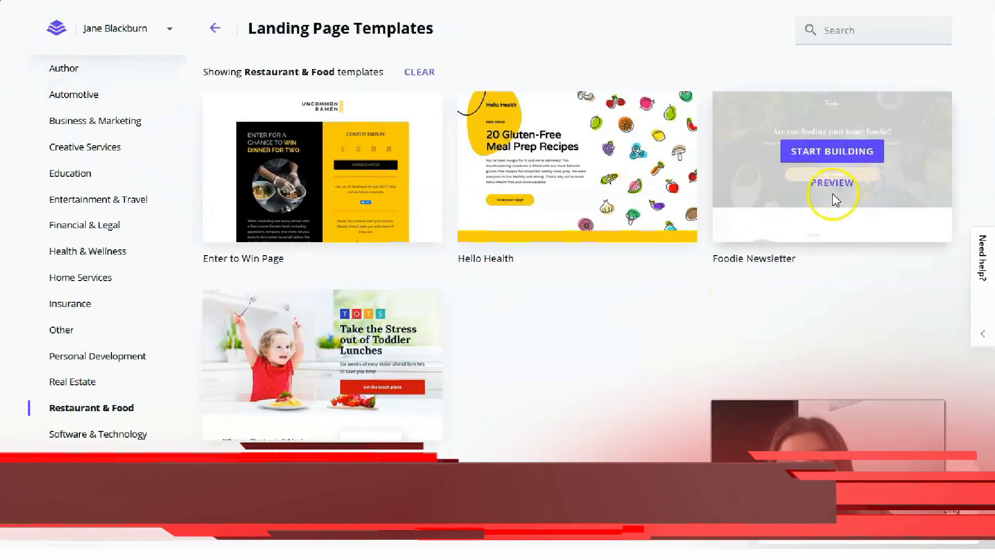
Preview the Foodie Newsletter template and examine its full desktop layout from the hero to the footer
left_click(834, 184)
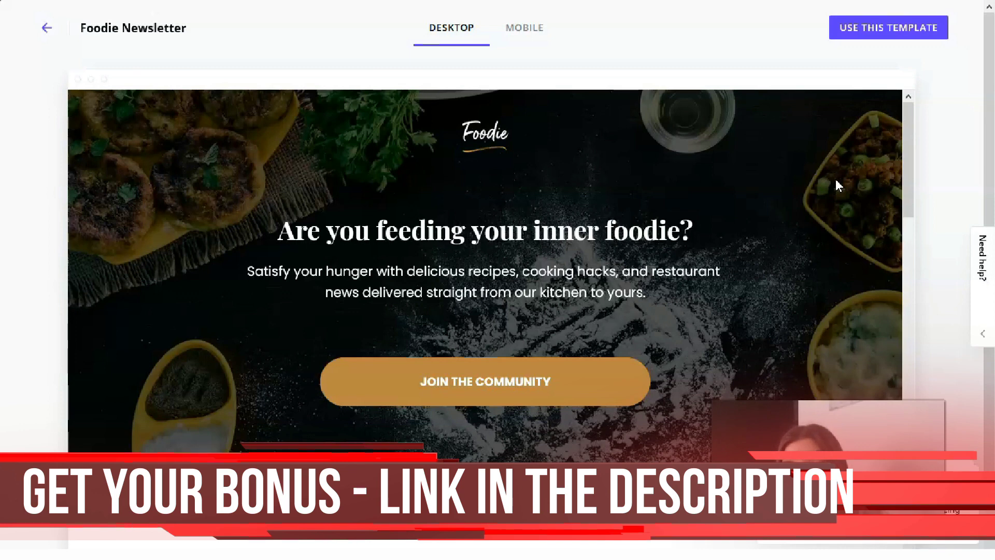
scroll(648, 229, "down", 10)
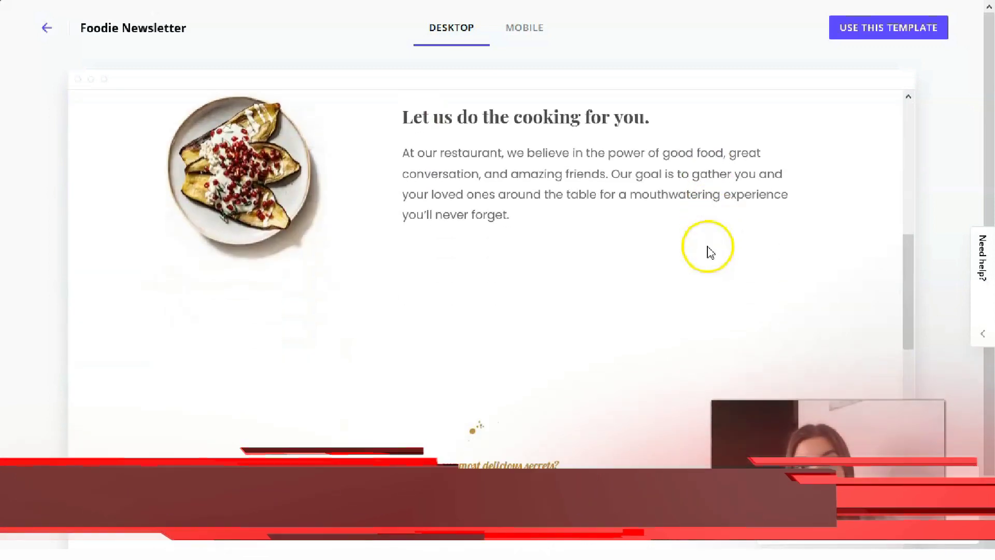
scroll(710, 253, "down", 10)
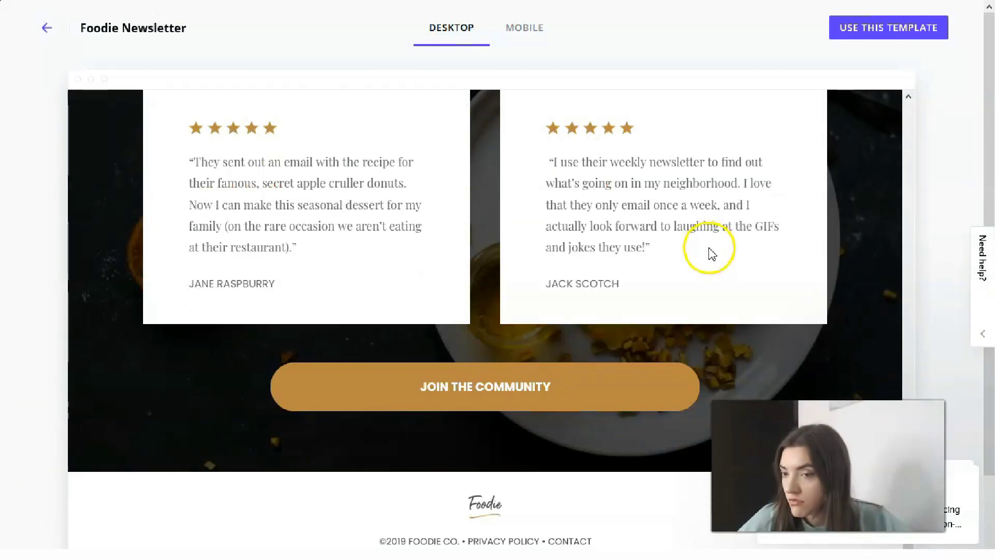
scroll(710, 252, "down", 3)
scroll(708, 250, "up", 8)
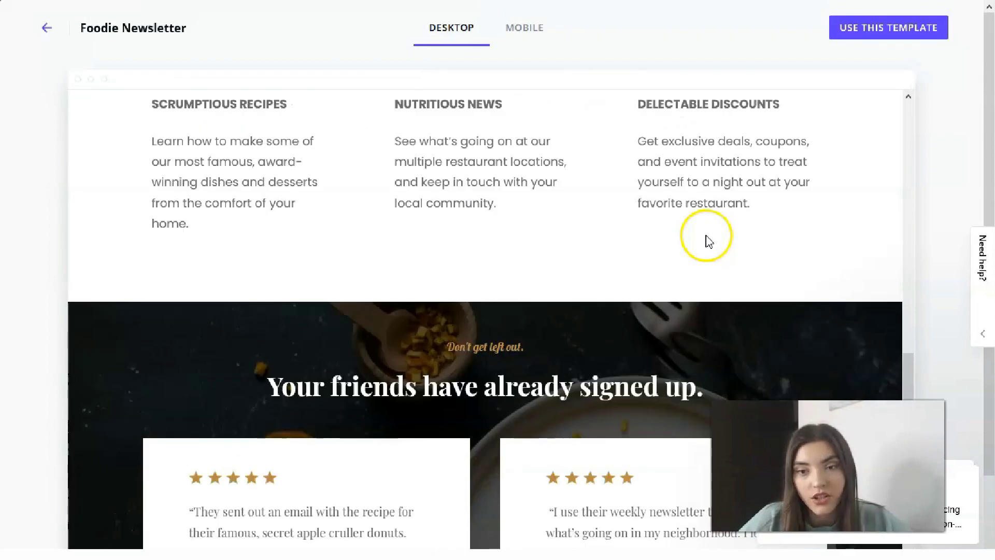
scroll(707, 237, "up", 10)
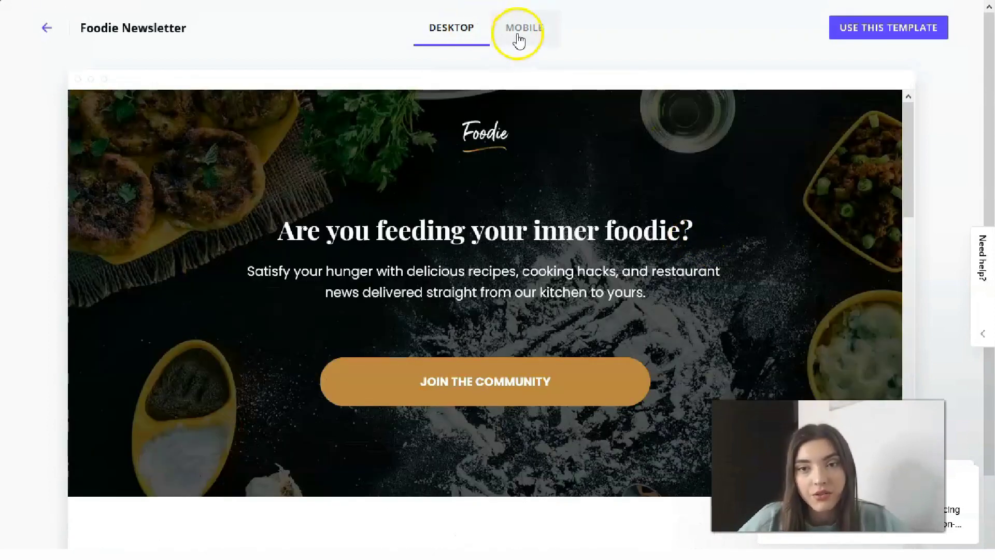
Examine the mobile layout of the Foodie Newsletter template down to its footer
left_click(519, 41)
scroll(518, 204, "down", 6)
scroll(519, 203, "down", 15)
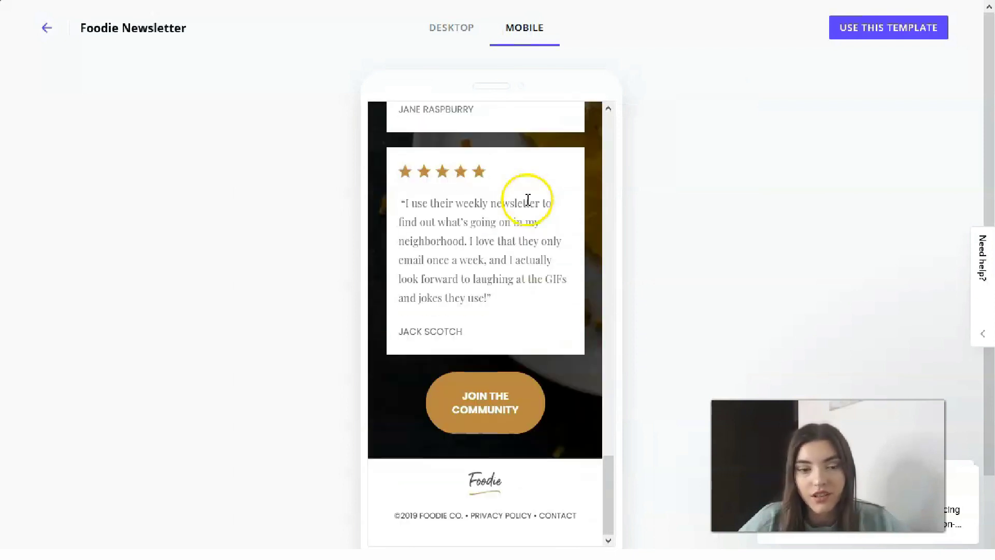
scroll(526, 203, "up", 12)
Create a landing page from the Foodie Newsletter template and name it artfood
left_click(853, 43)
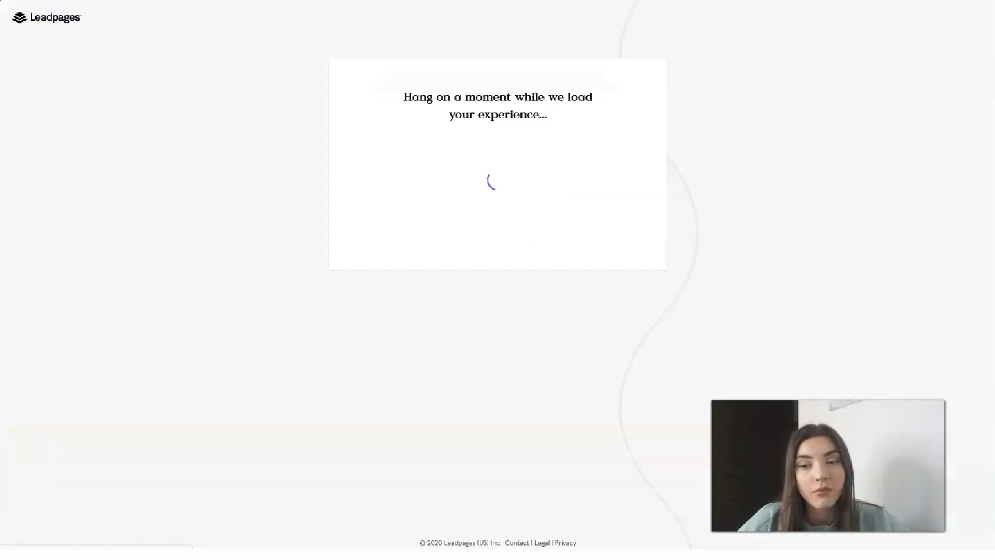
left_click(88, 466)
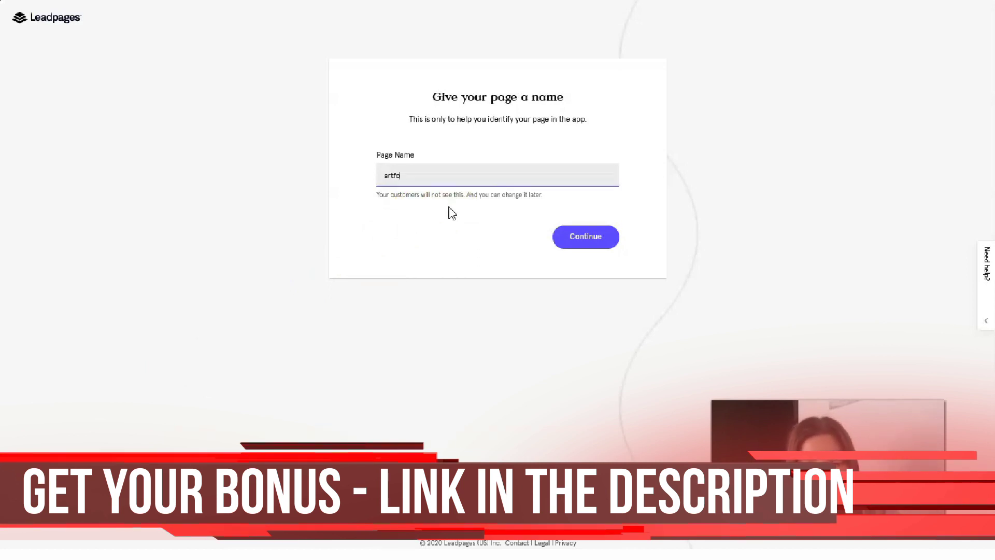
left_click(601, 250)
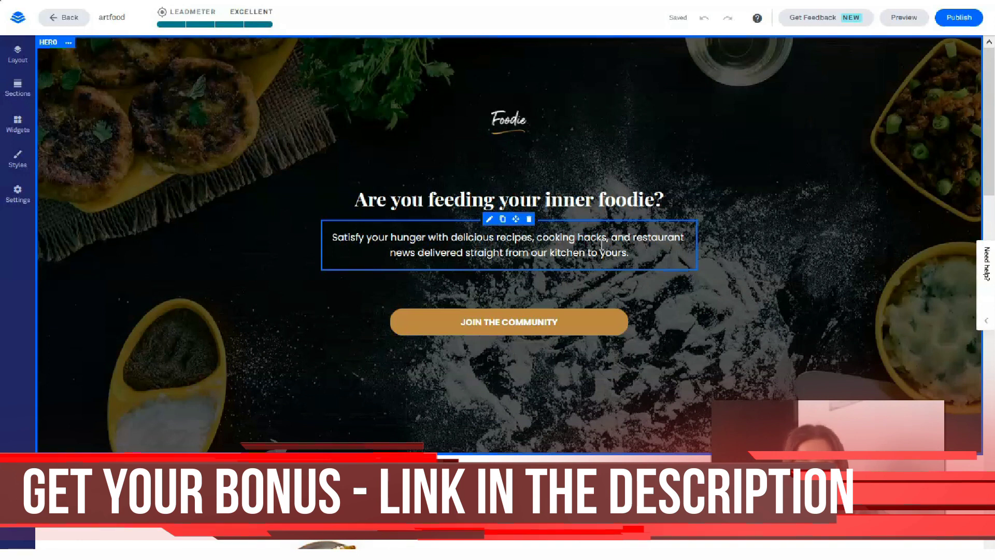
Review the artfood page's sections in the editor, from the hero through the testimonials and back
left_click(255, 382)
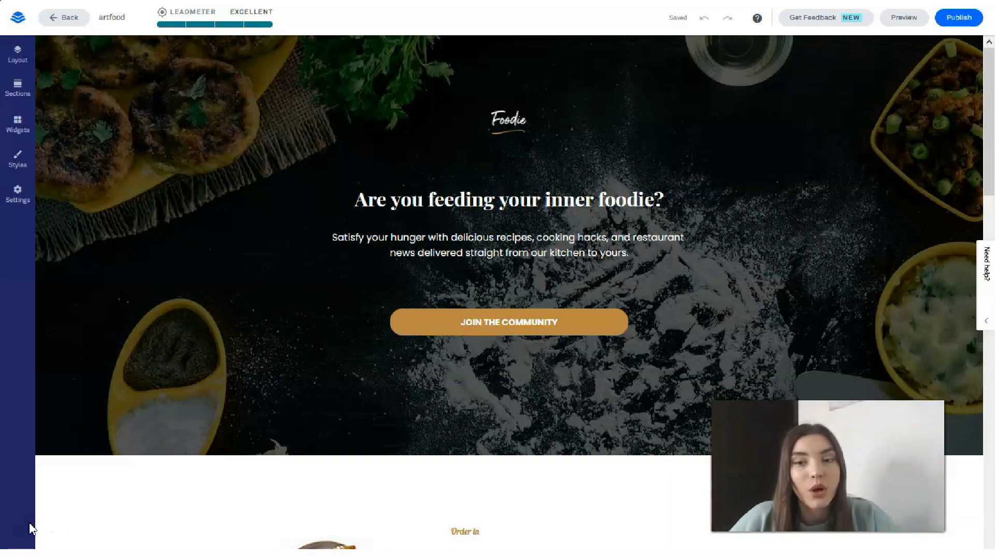
scroll(159, 372, "down", 15)
scroll(169, 370, "up", 4)
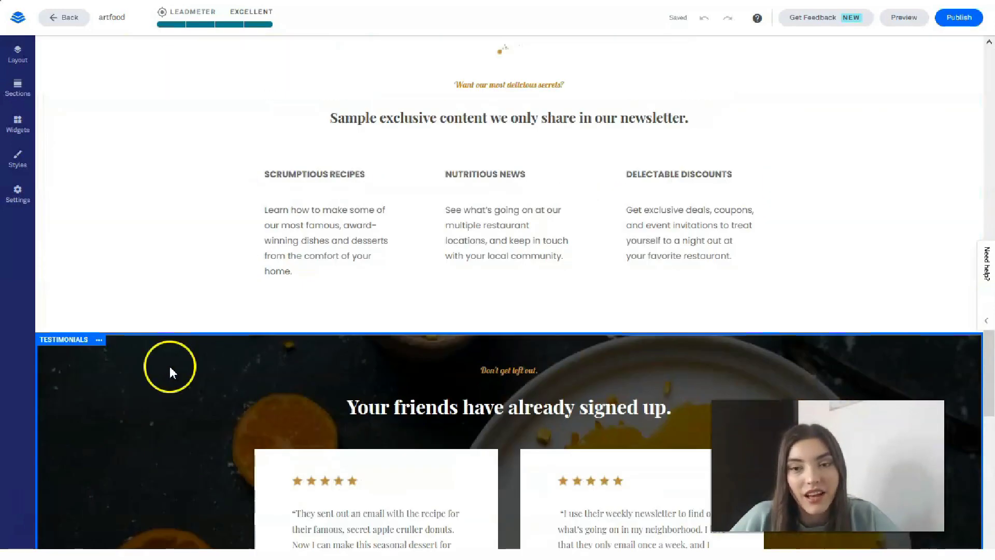
scroll(177, 357, "down", 8)
scroll(182, 348, "up", 14)
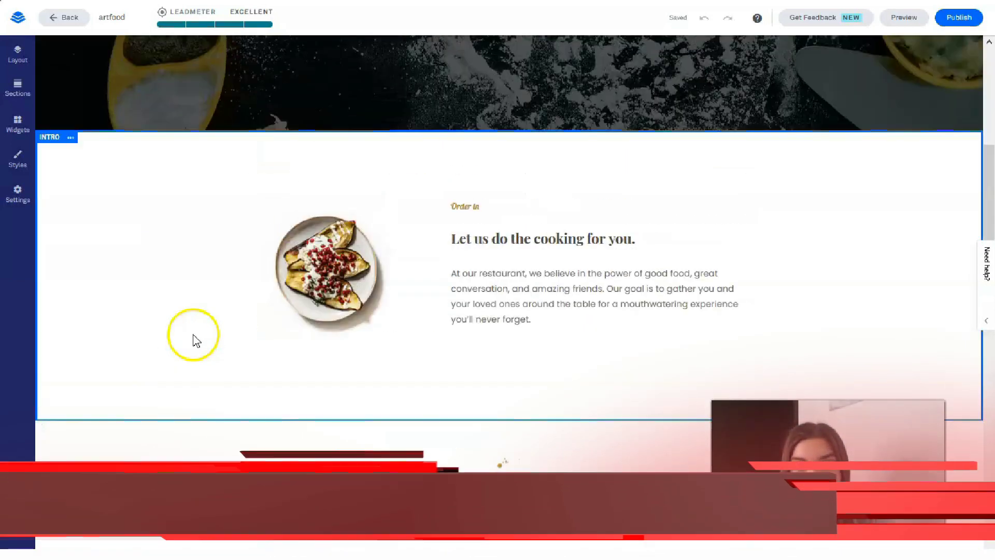
scroll(193, 336, "up", 5)
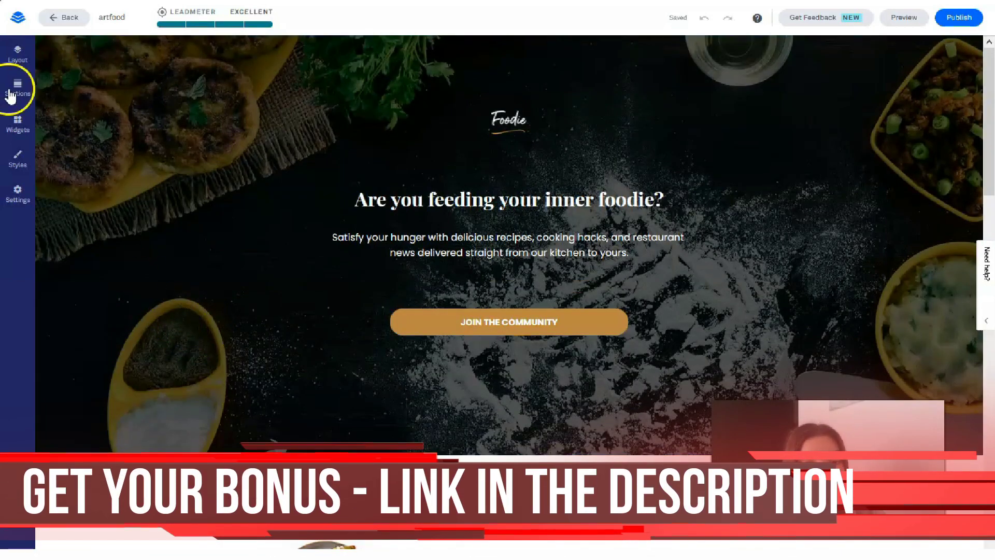